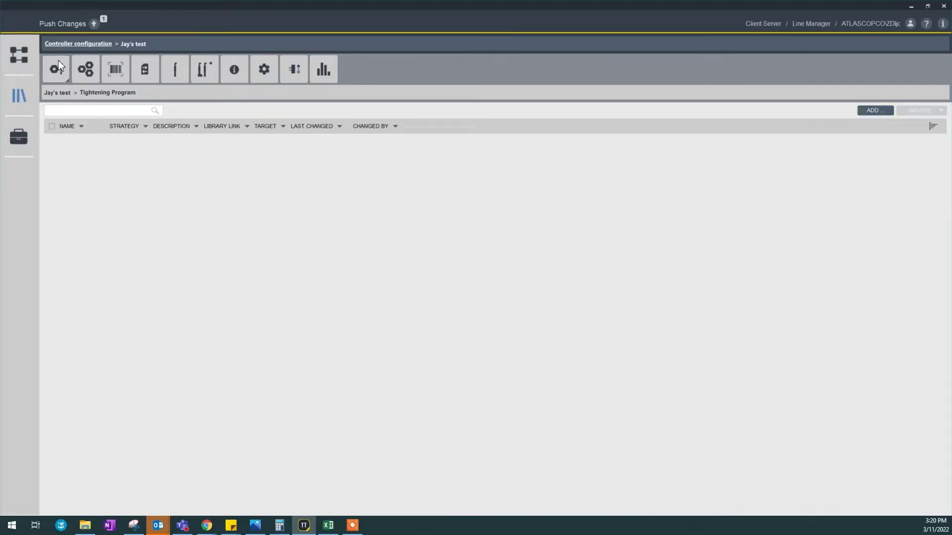
Step: Add a Two step tightening program named TwoStep with 10 Nm target torque
click(880, 111)
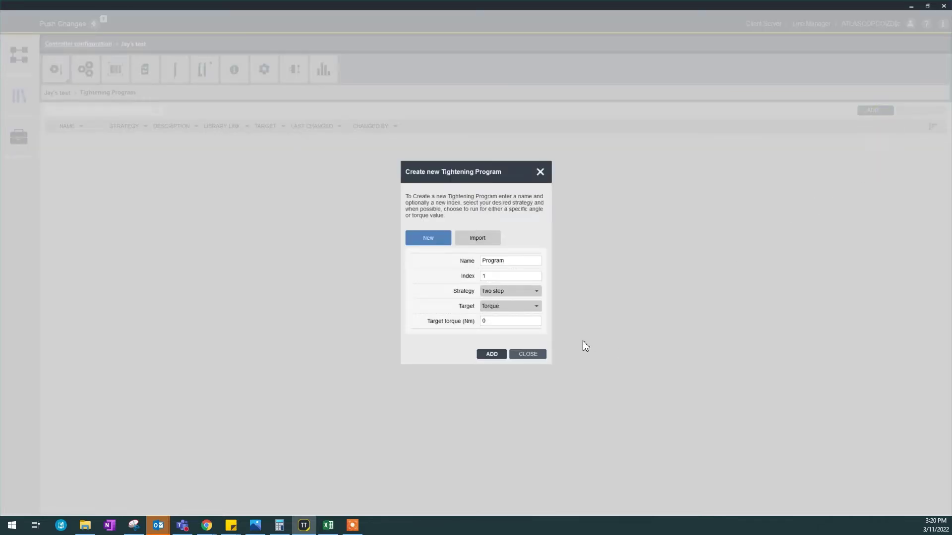
click(510, 291)
click(514, 305)
click(520, 262)
double_click(484, 265)
text(TwoStep)
double_click(518, 323)
text(10)
click(500, 356)
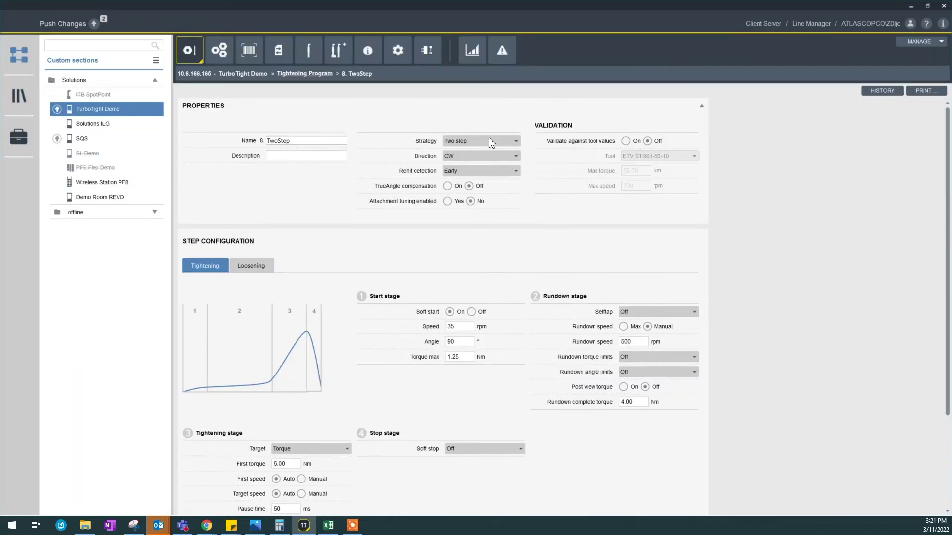
Step: Keep strategy Two step, clockwise direction and Early rehit detection
click(460, 142)
click(459, 141)
click(462, 156)
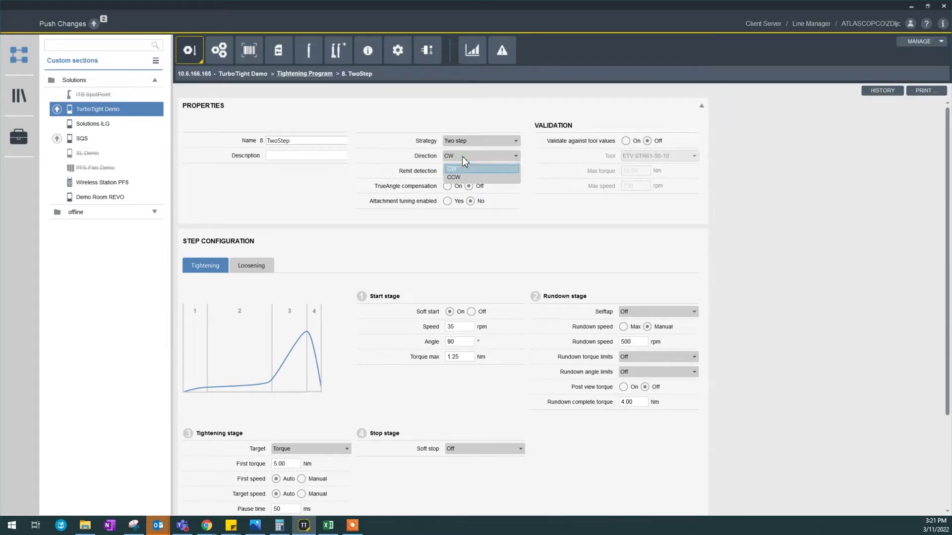
click(462, 157)
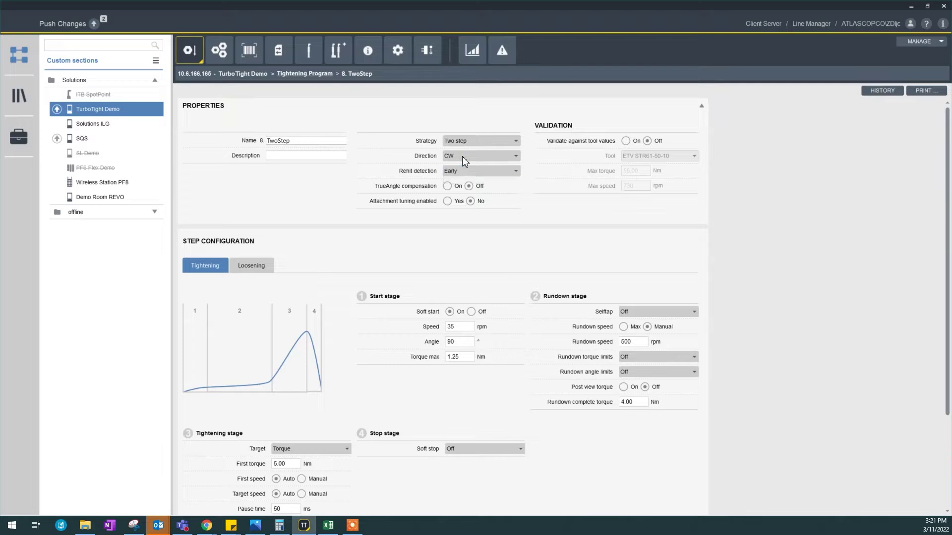
click(468, 171)
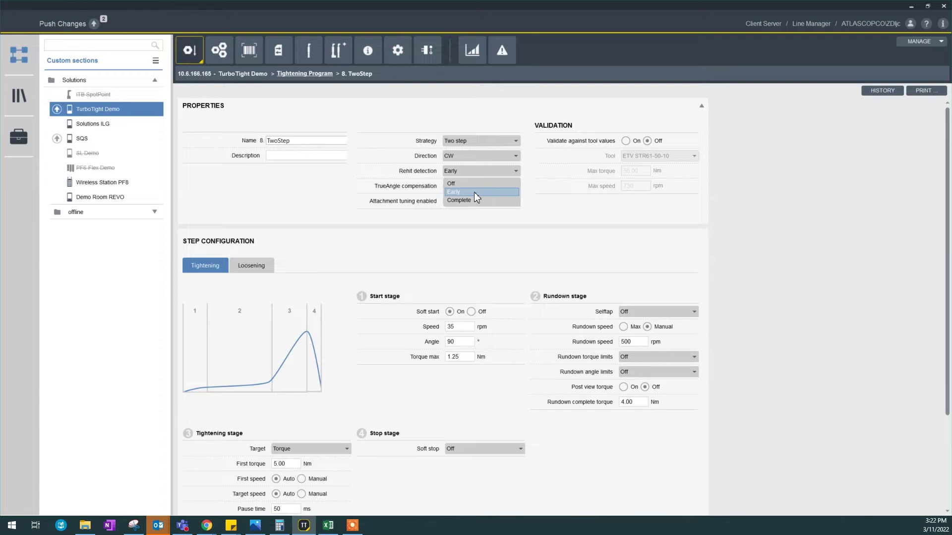
click(474, 191)
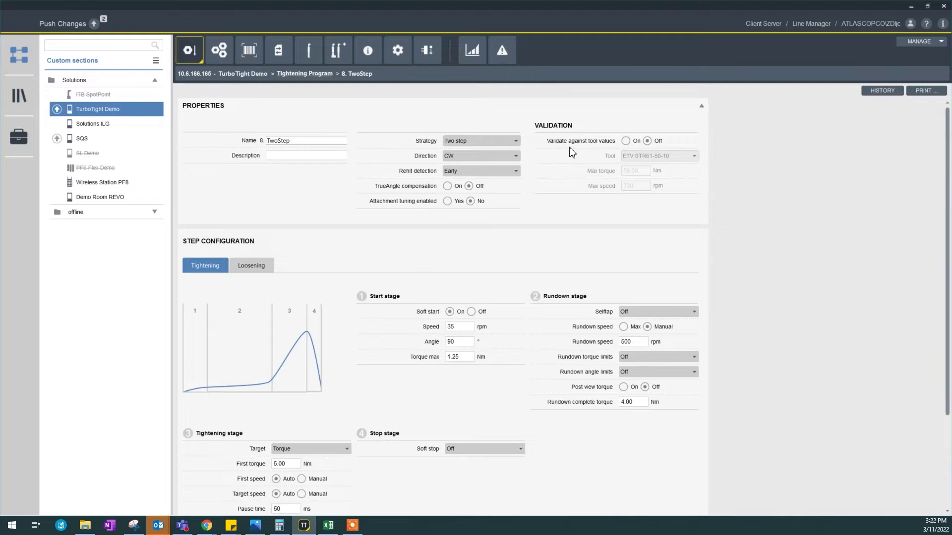
Step: Turn on validation against tool values using the ETV STR61-50-10 tool
click(630, 141)
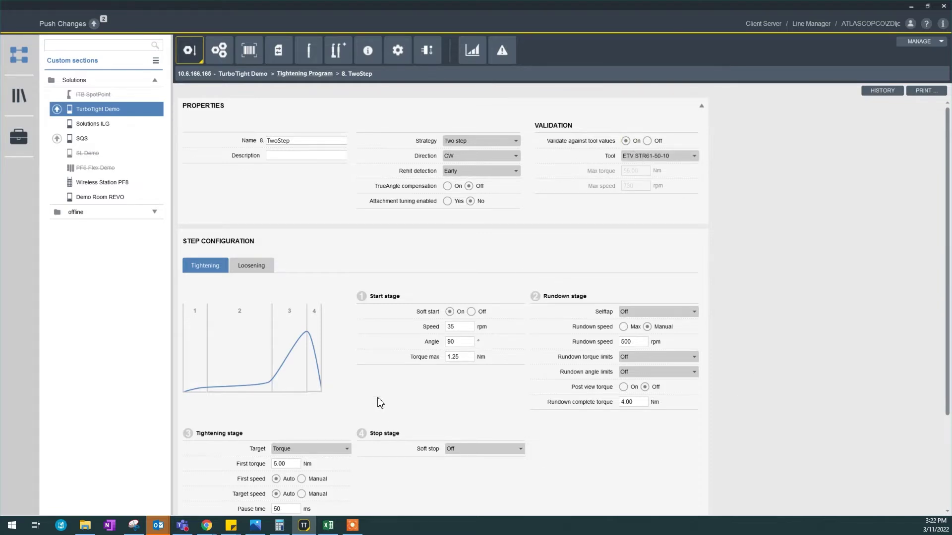
click(653, 156)
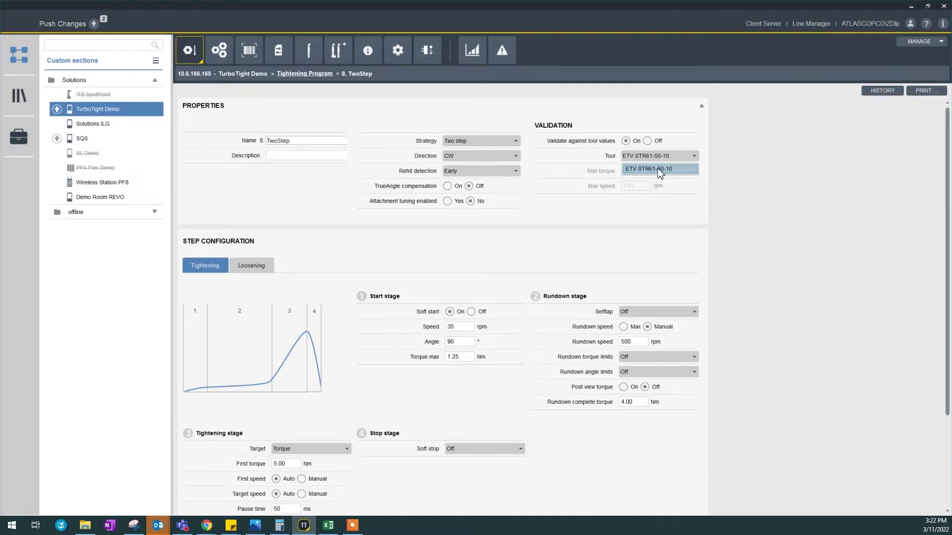
click(661, 170)
scroll(323, 326, down, 1)
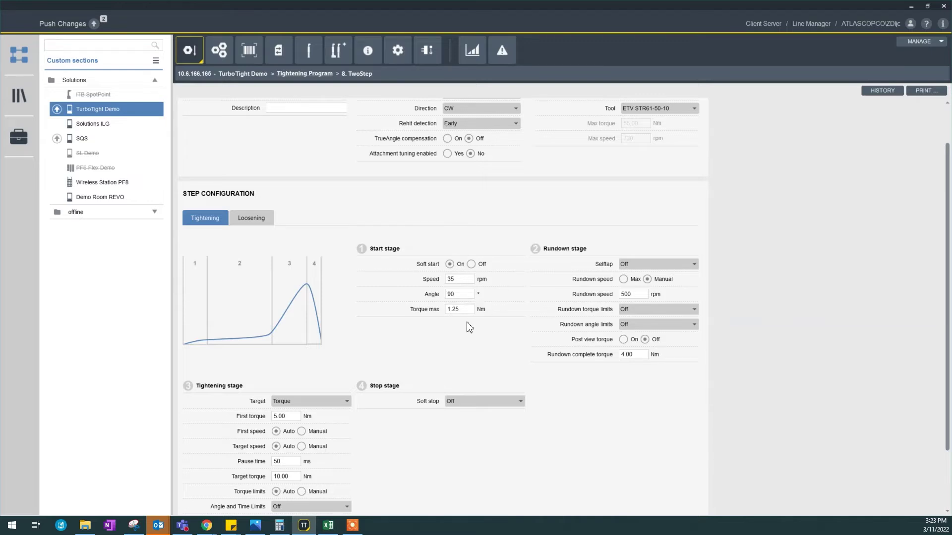
click(465, 294)
click(468, 310)
click(458, 309)
double_click(624, 295)
scroll(630, 273, down, 1)
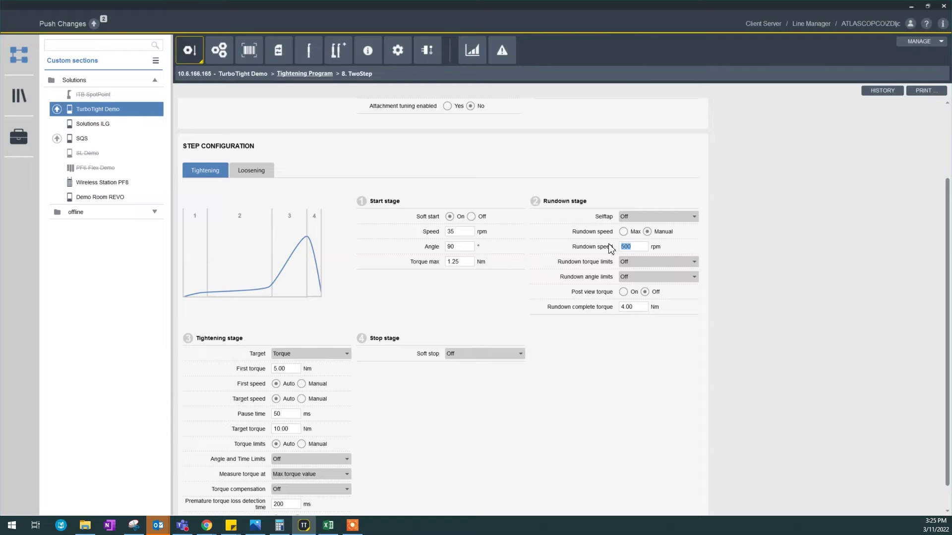
click(641, 277)
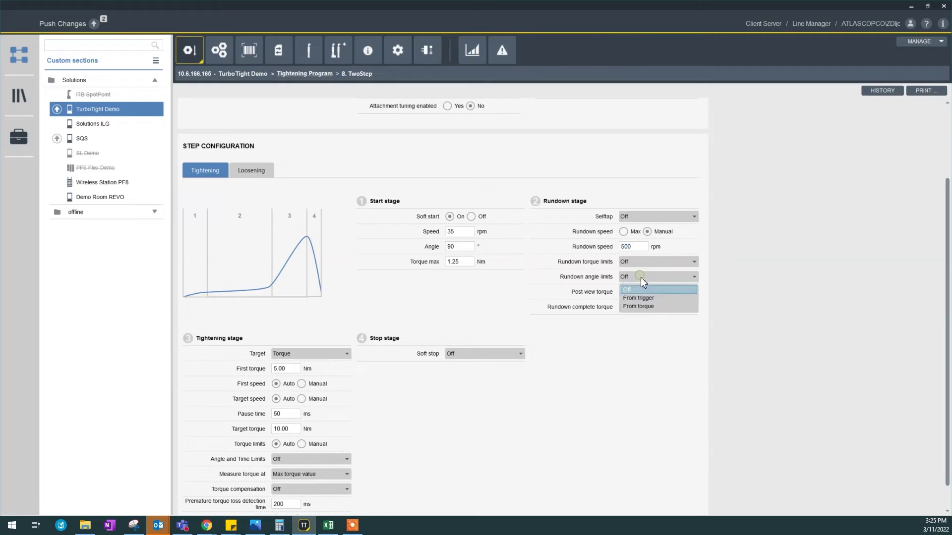
click(651, 308)
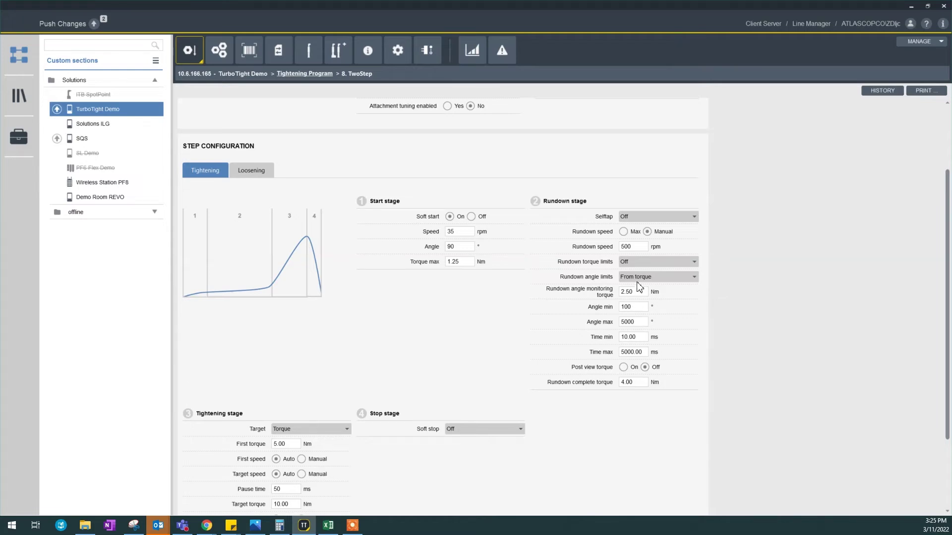
click(644, 276)
click(637, 290)
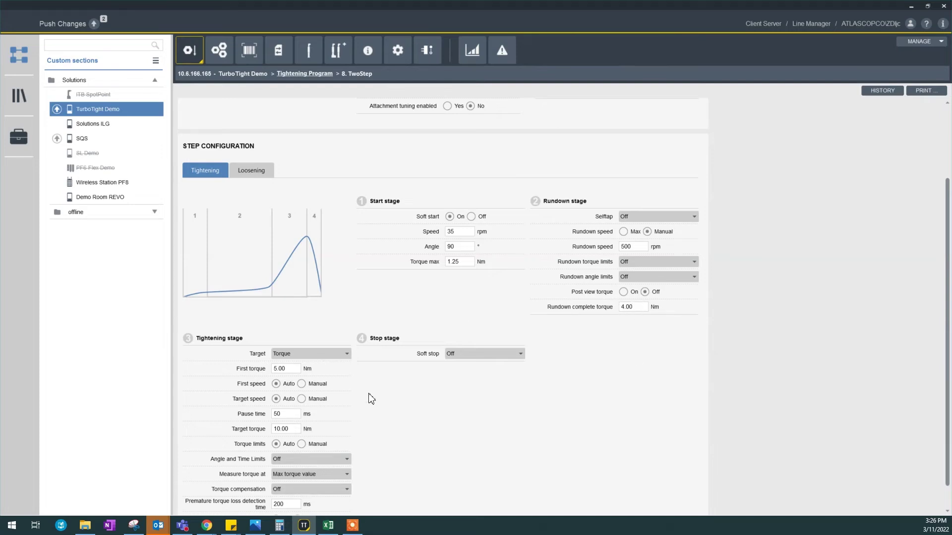
scroll(368, 399, down, 1)
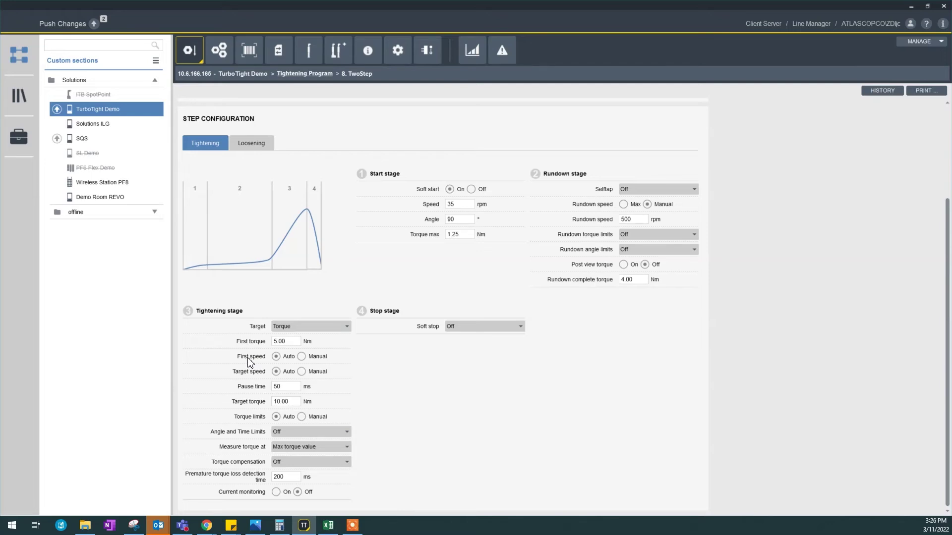
click(301, 357)
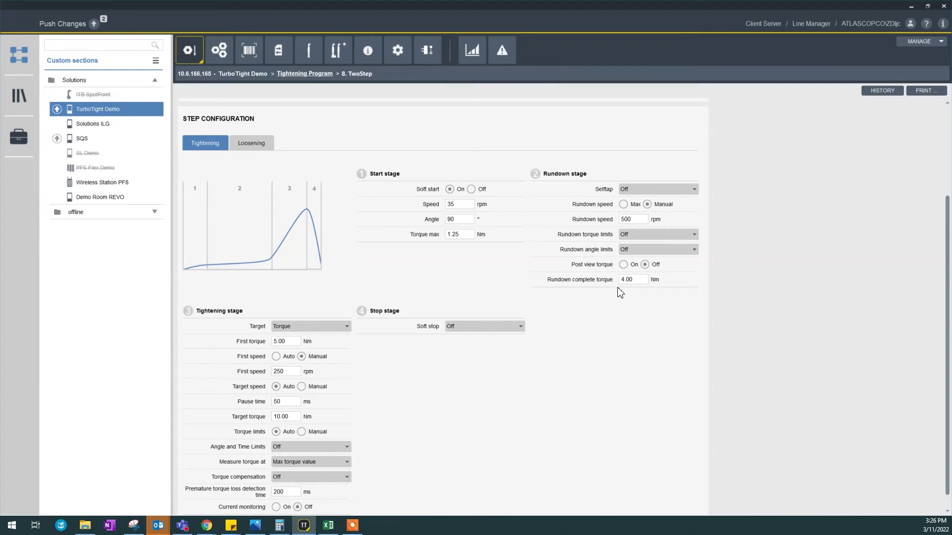
click(300, 388)
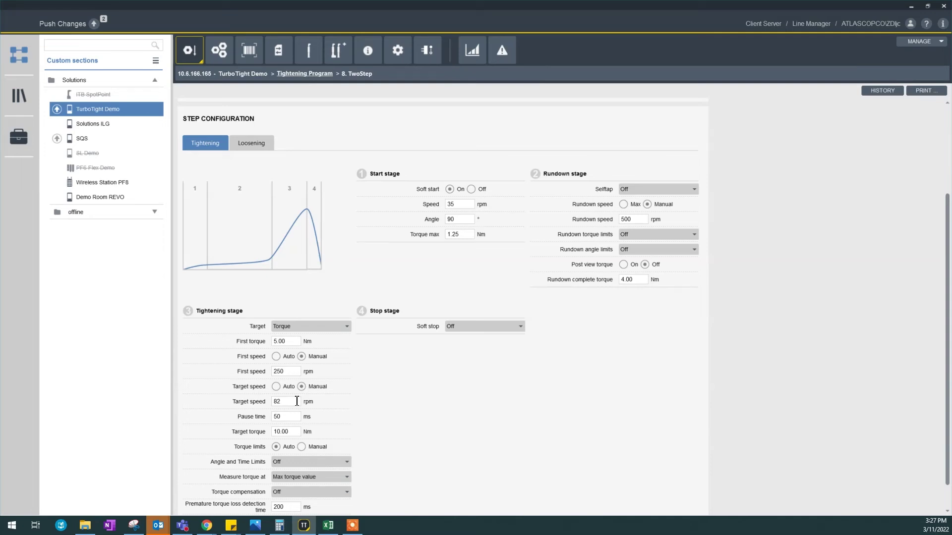
click(276, 387)
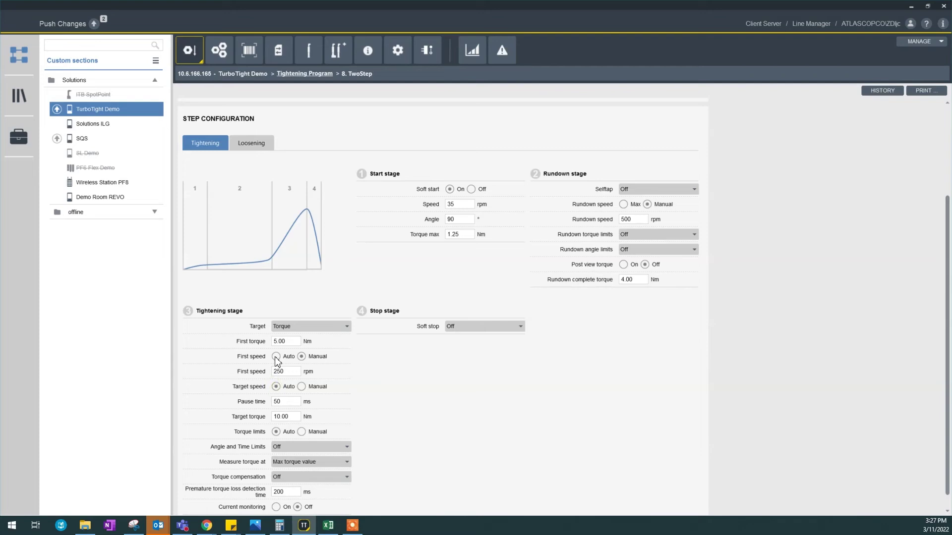
click(276, 357)
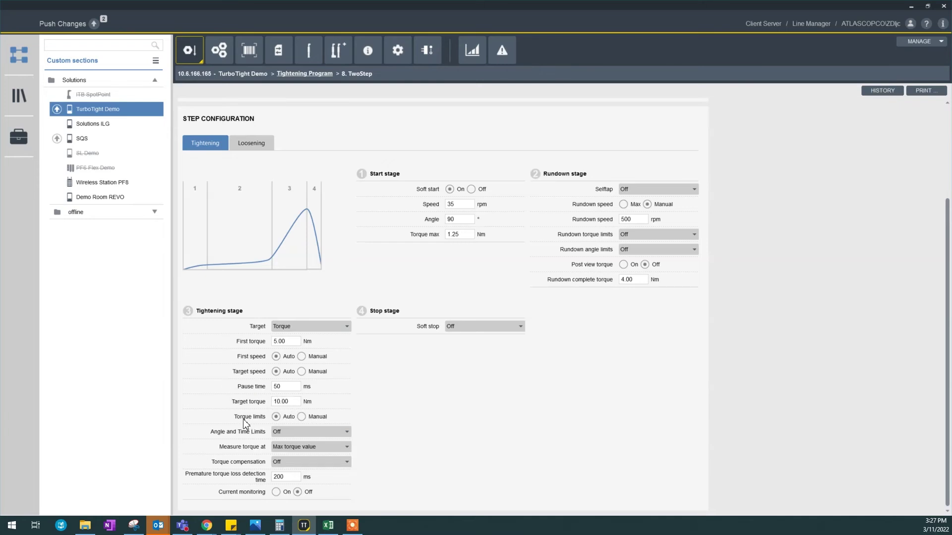
Step: Set manual torque limits with minimum 9 Nm and maximum 11 Nm
click(301, 416)
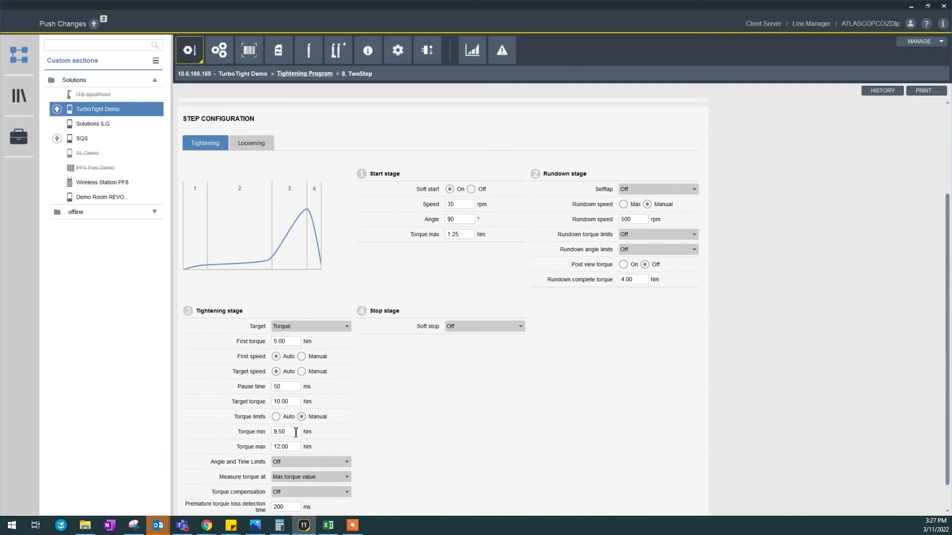
double_click(296, 432)
text(9)
double_click(298, 446)
text(11)
scroll(308, 445, down, 1)
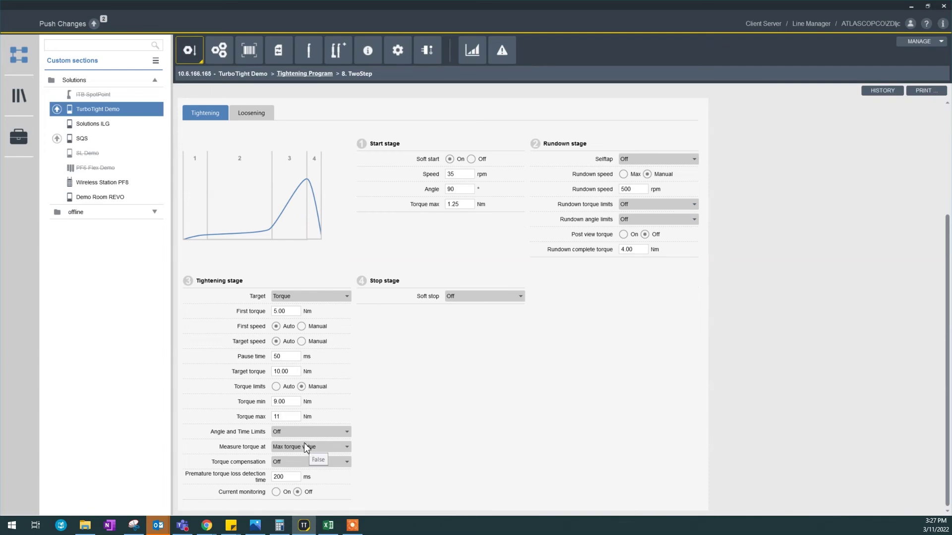
Step: Measure angle limits from First torque, with minimum 1° and maximum 9999°
click(346, 432)
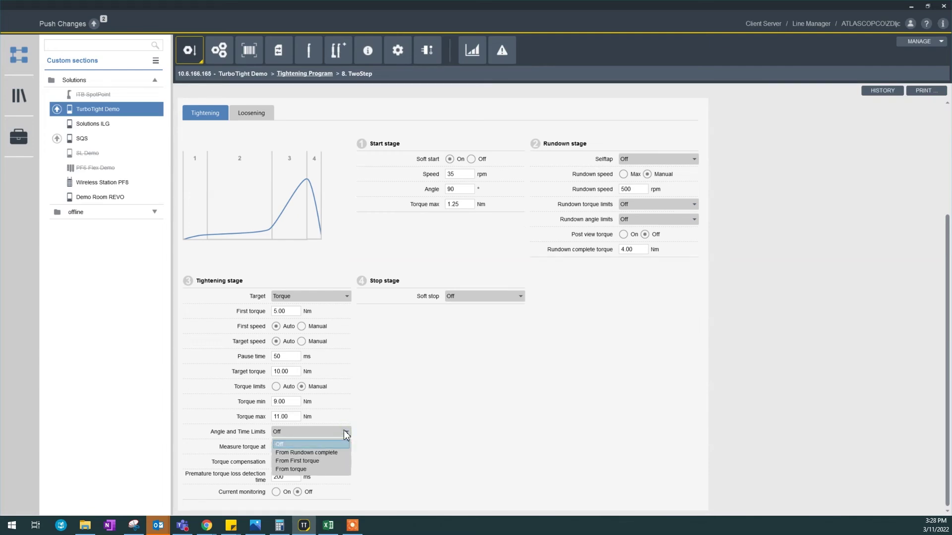
click(333, 462)
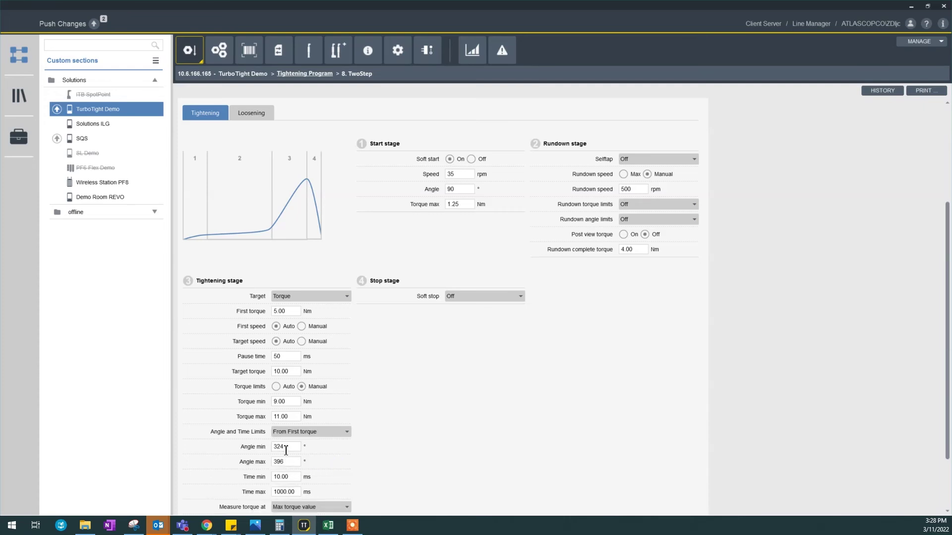
drag(274, 446, 310, 453)
text(1)
double_click(277, 462)
text(9999)
scroll(367, 459, down, 1)
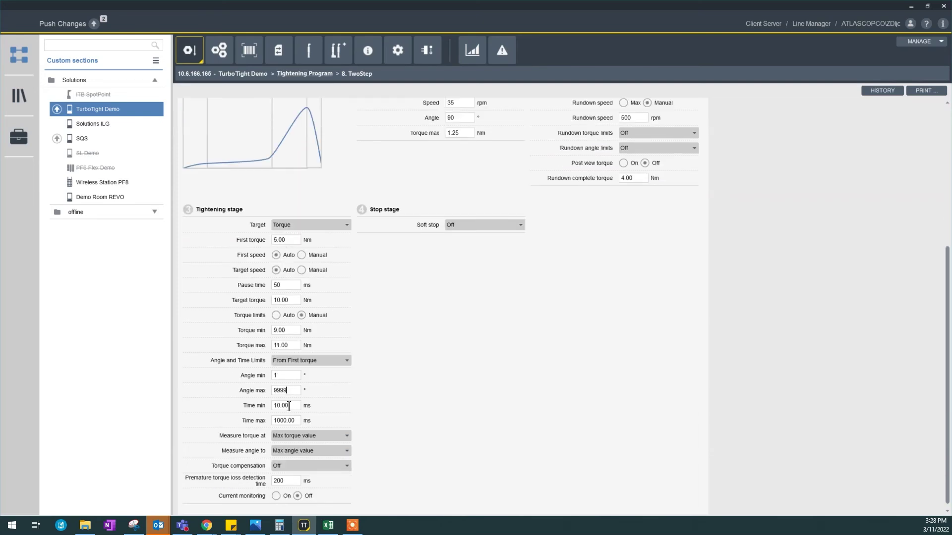
scroll(289, 407, down, 1)
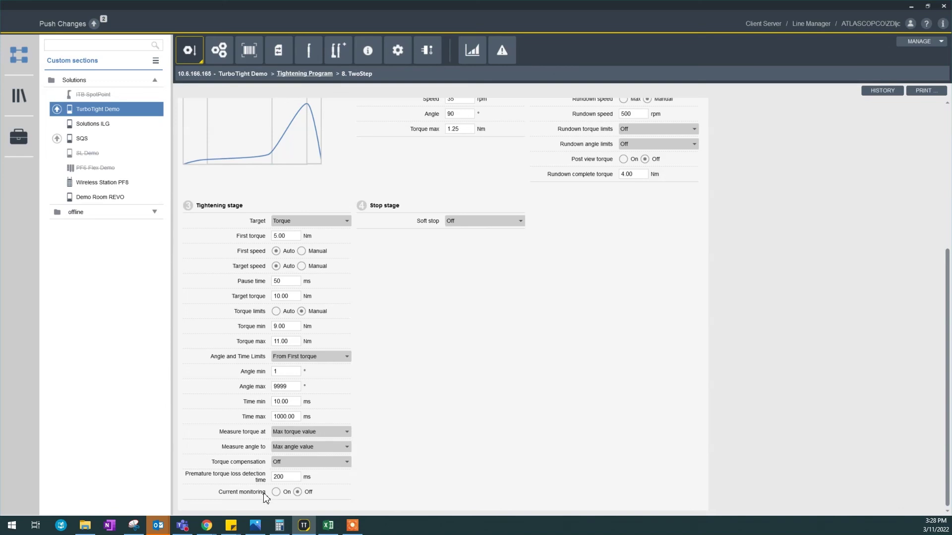
Step: Set Soft stop to On in the stop stage
click(486, 223)
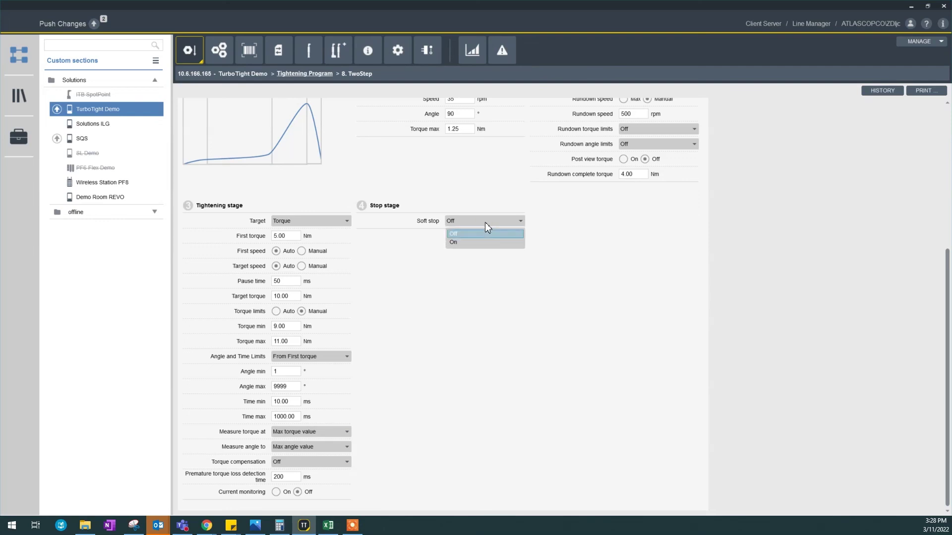
click(487, 242)
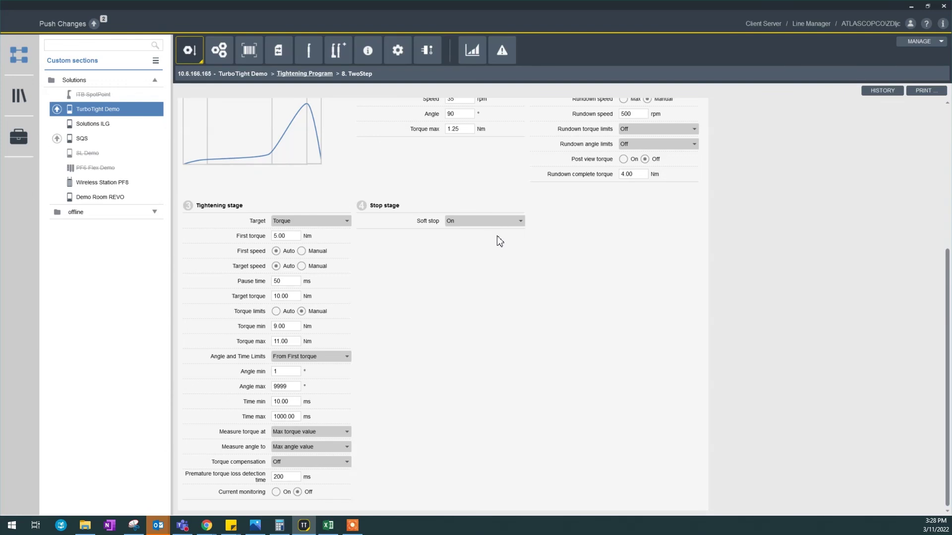
scroll(495, 243, up, 3)
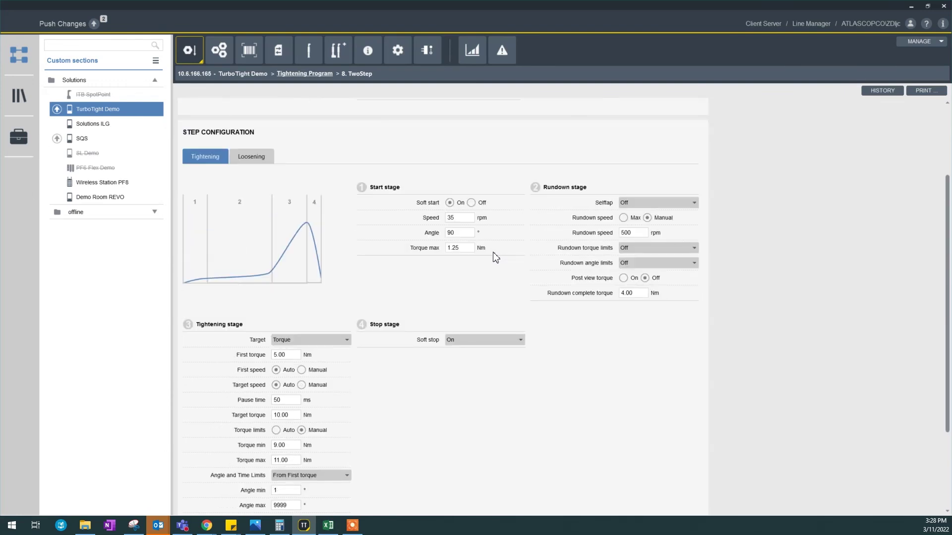